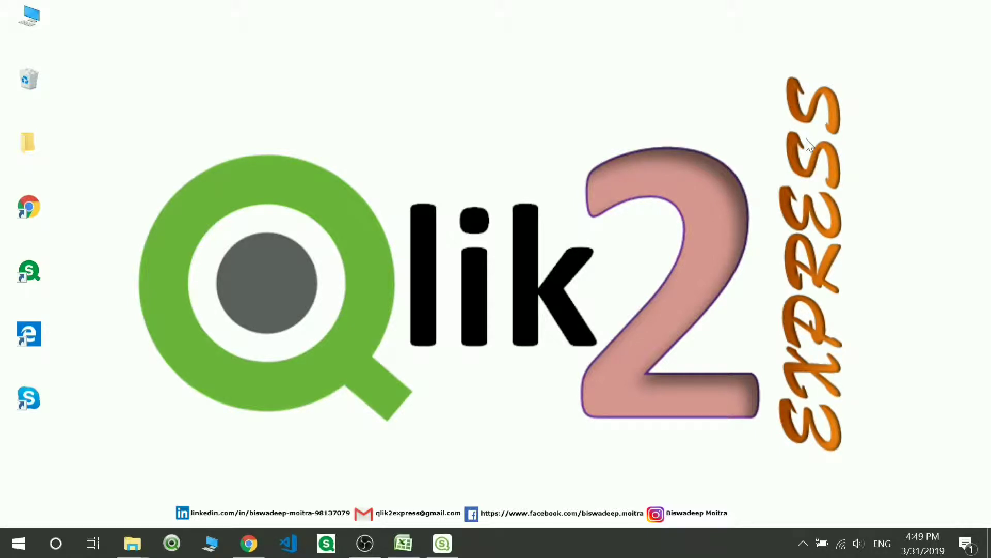
Open the Try Qlik Sense Desktop page from Google, review its registration form, and log in
click(249, 543)
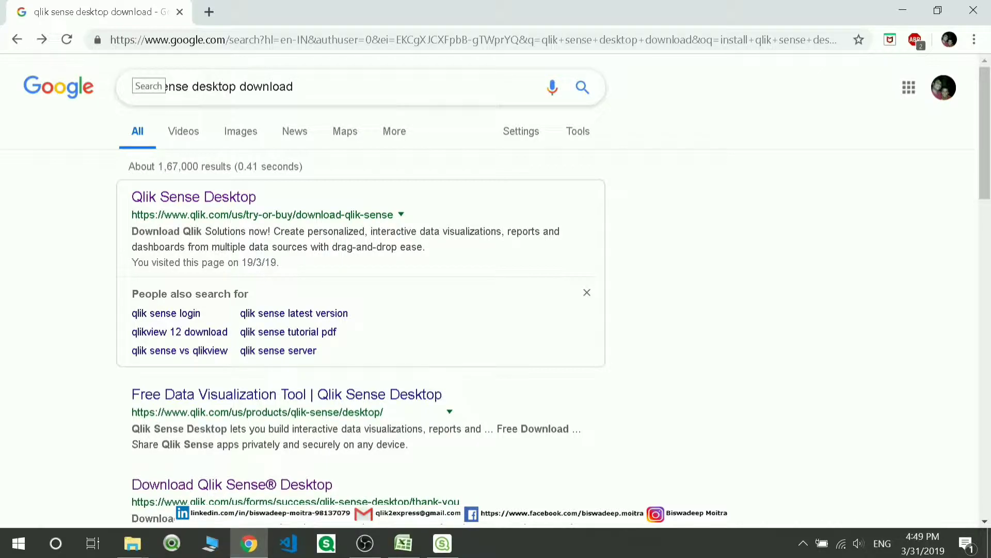
click(187, 201)
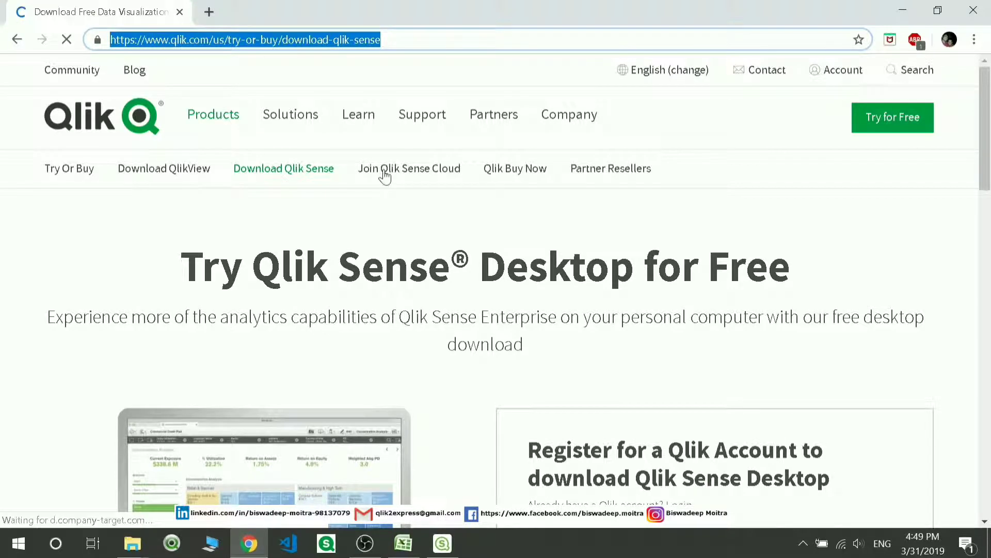
scroll(405, 211, down, 1)
scroll(405, 210, down, 1)
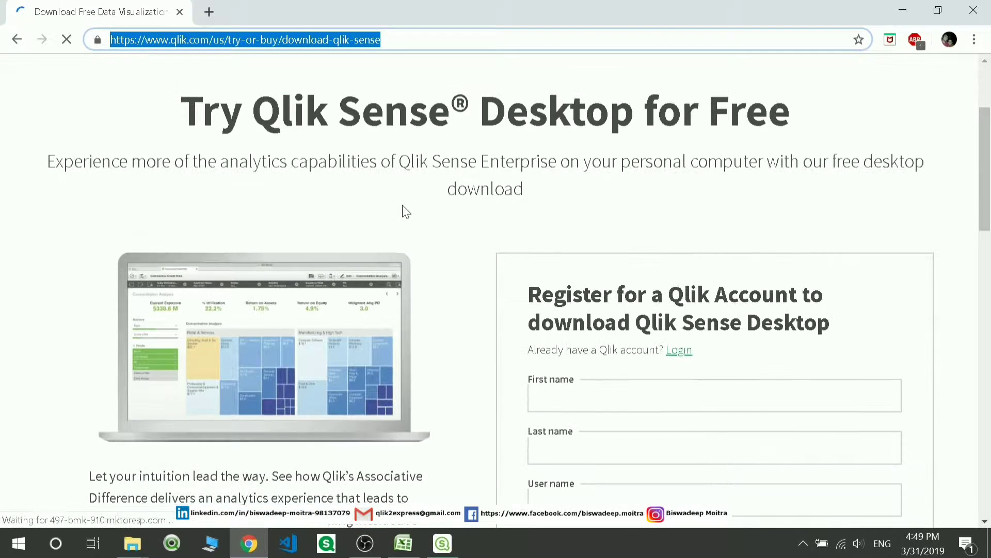
scroll(474, 222, down, 2)
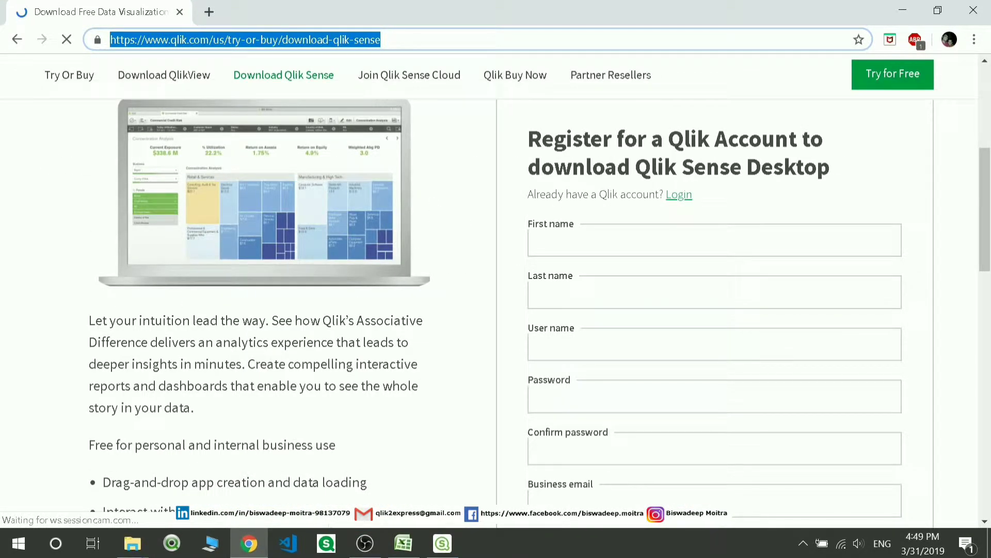
scroll(638, 421, down, 5)
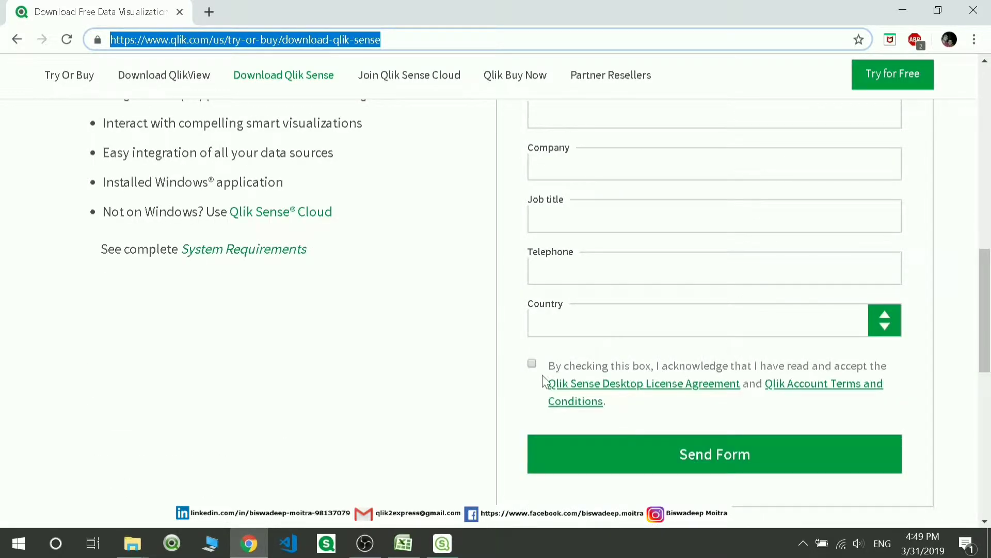
scroll(689, 333, up, 6)
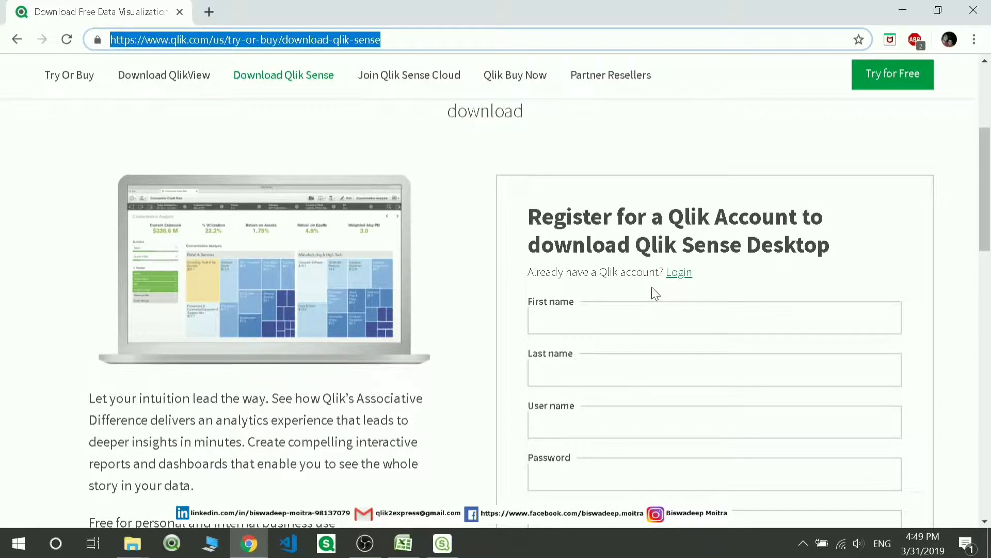
click(679, 277)
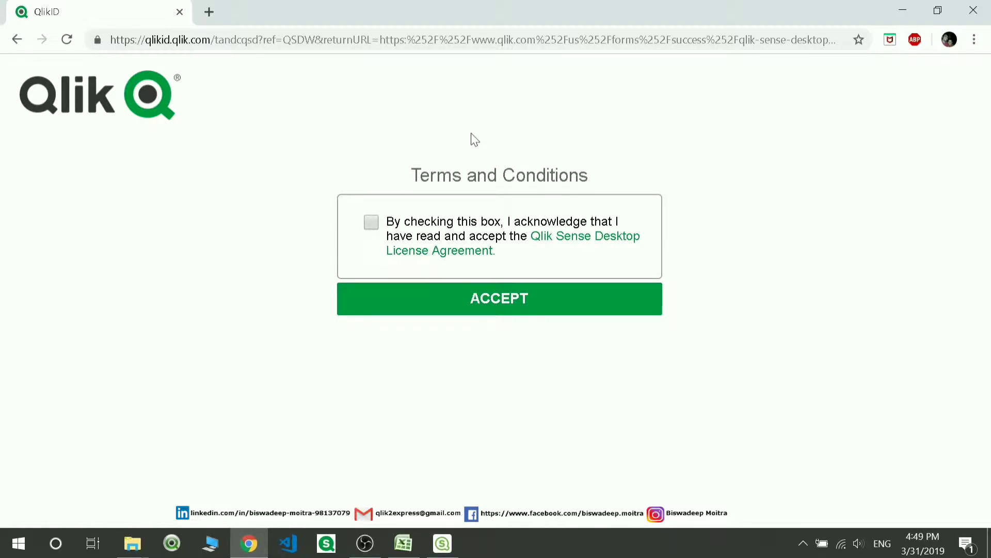
Accept the Qlik Sense Desktop license agreement to reach the Thank You page
click(371, 223)
click(485, 295)
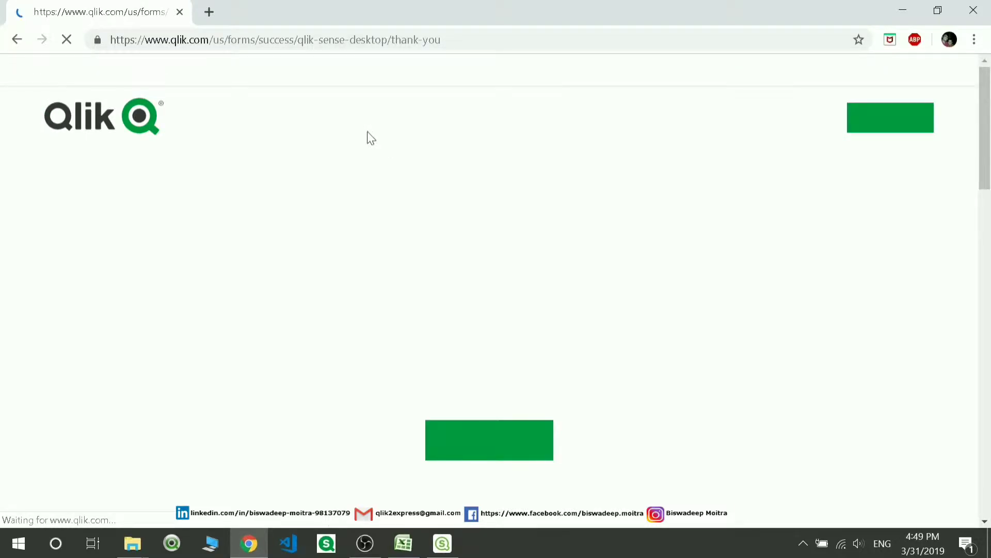
scroll(88, 415, down, 2)
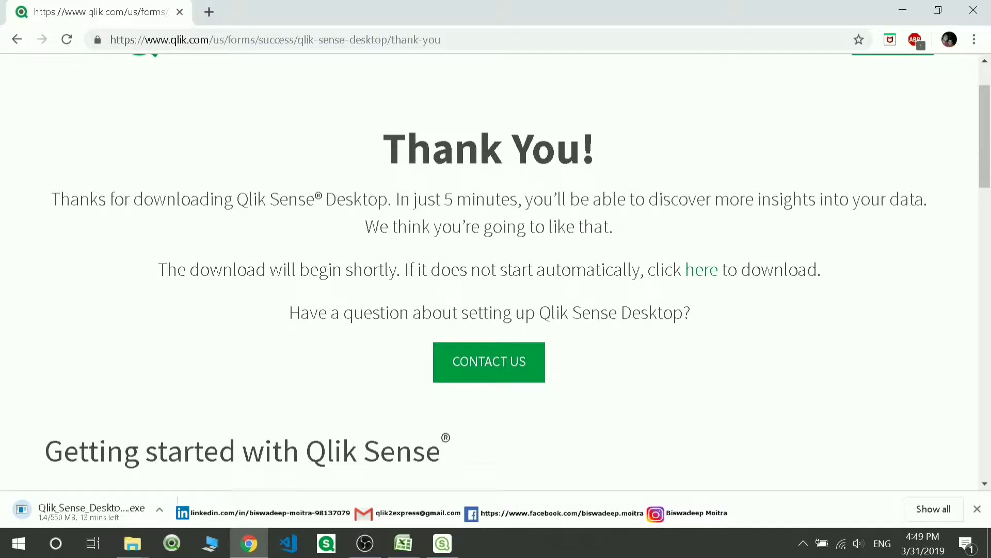
Pause the Qlik_Sense_Desktop .exe download from Chrome's download bar
right_click(68, 512)
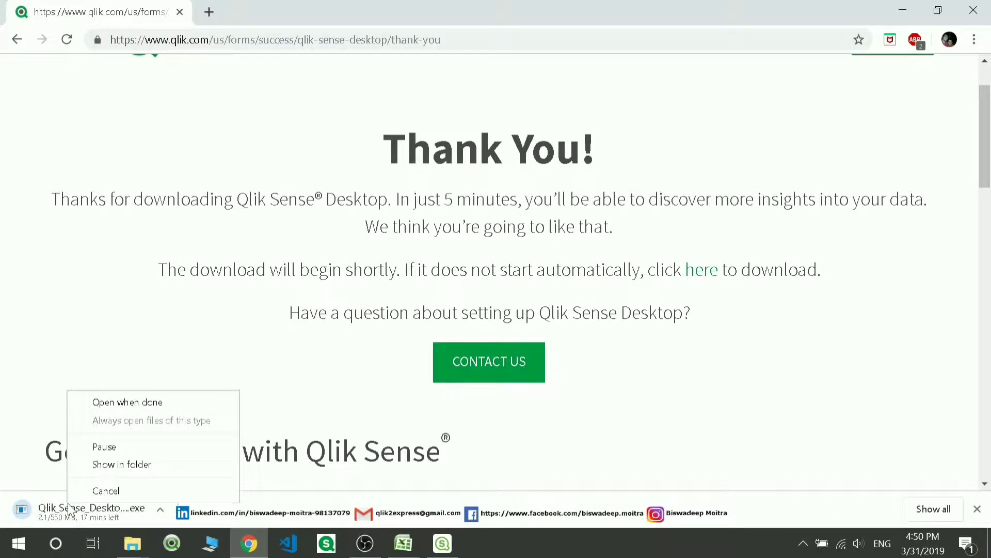
click(100, 446)
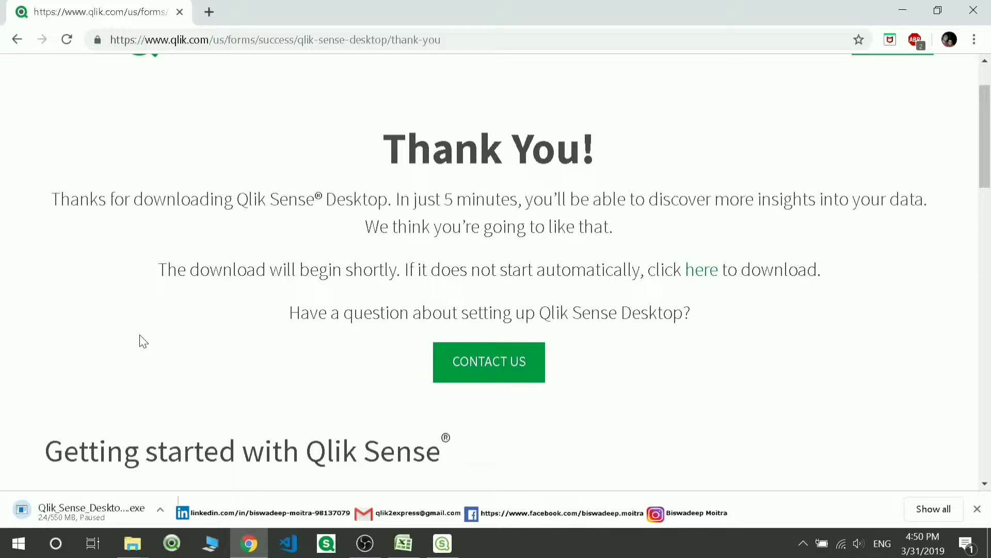
Launch Qlik_Sense_Desktop_setup from the Downloads folder, then minimise that window
mouse_move(135, 547)
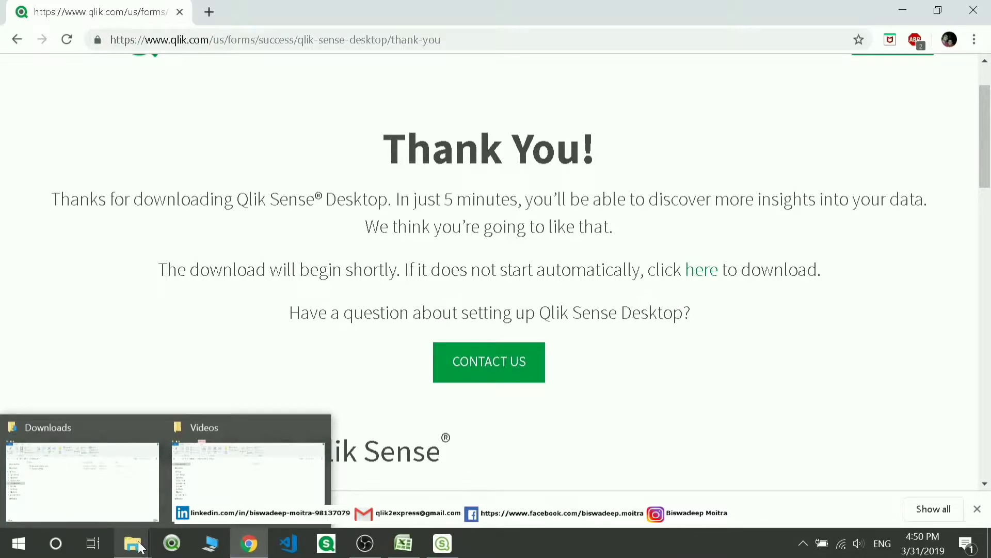
click(103, 510)
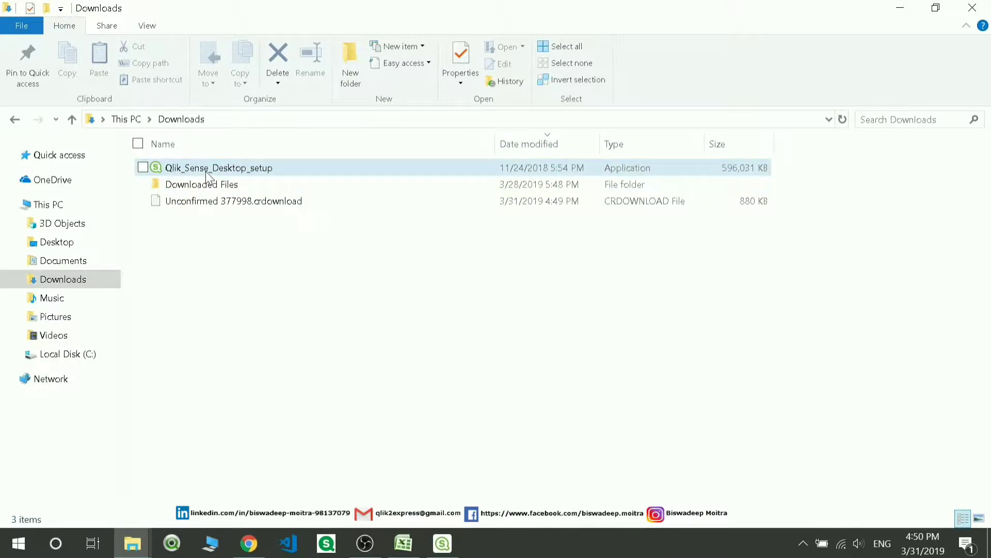
double_click(207, 175)
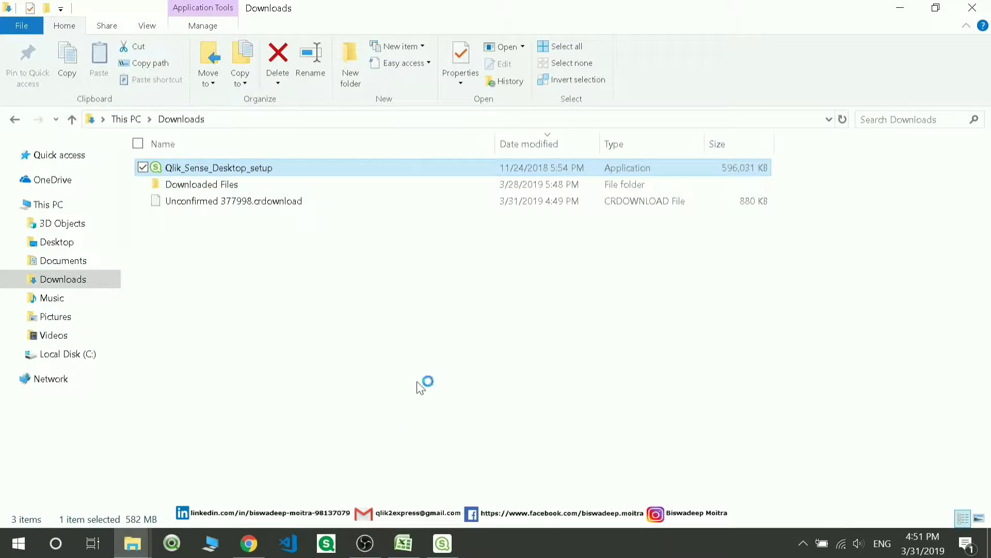
click(901, 9)
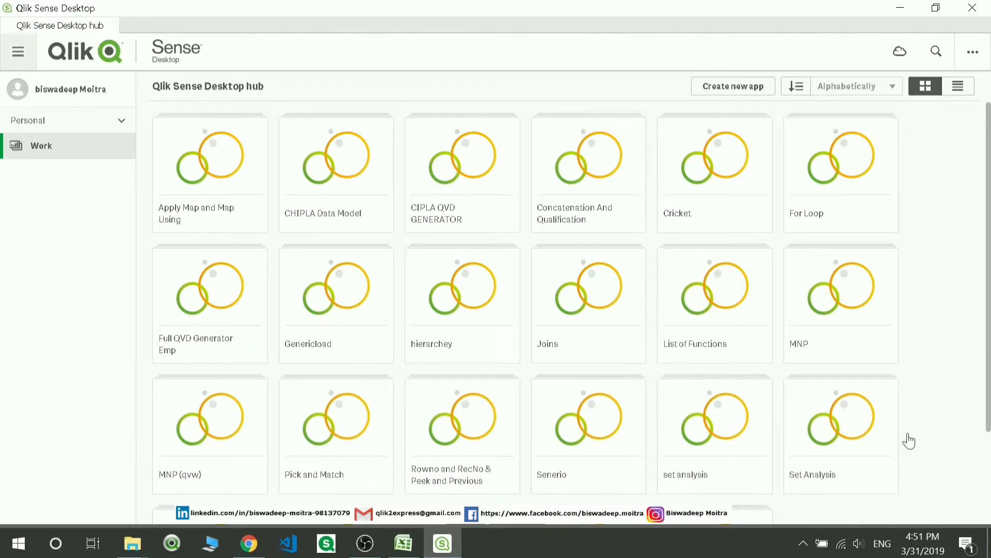
Scroll through the Work app tiles in the Qlik Sense Desktop hub
scroll(354, 418, down, 2)
scroll(354, 418, up, 2)
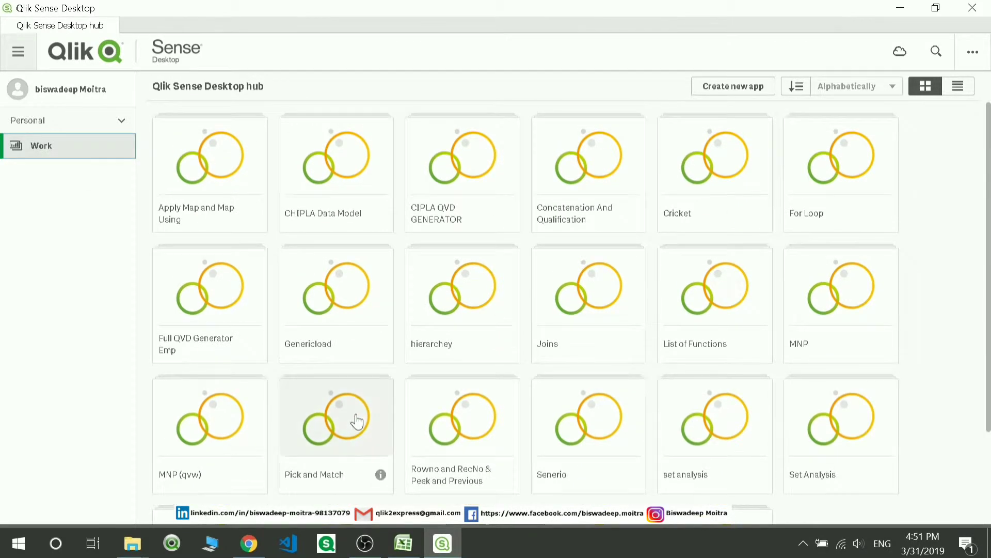
Create a new app and name it 'My New app'
click(730, 91)
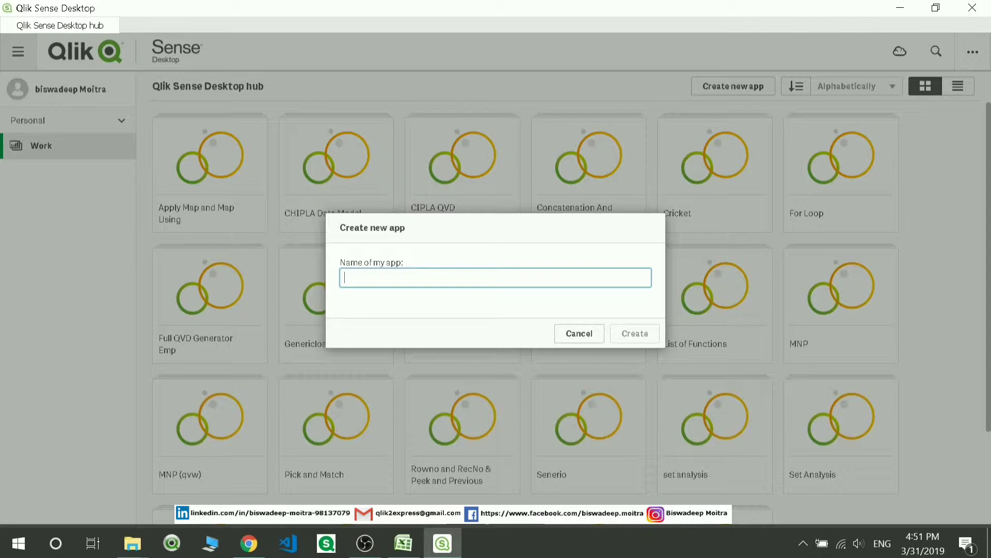
text(My New app)
click(637, 336)
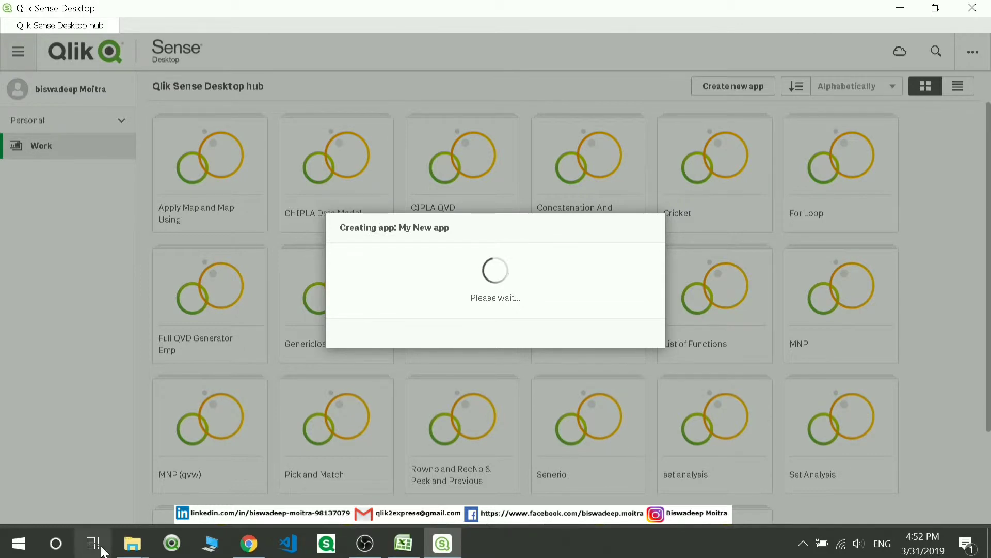
Close the 'No response from the server' message, scan the app grid, and bring up File Explorer
mouse_move(136, 541)
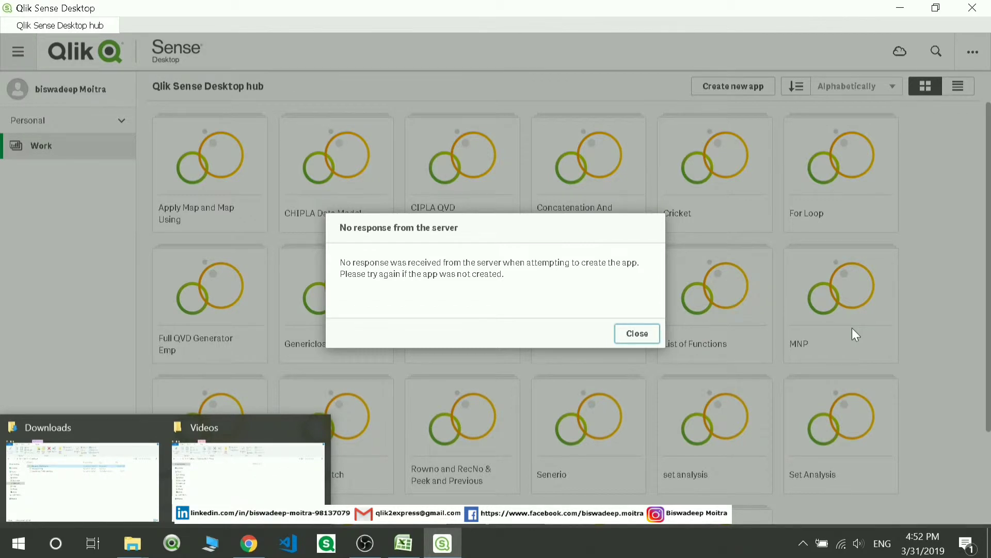
click(628, 334)
scroll(312, 221, down, 3)
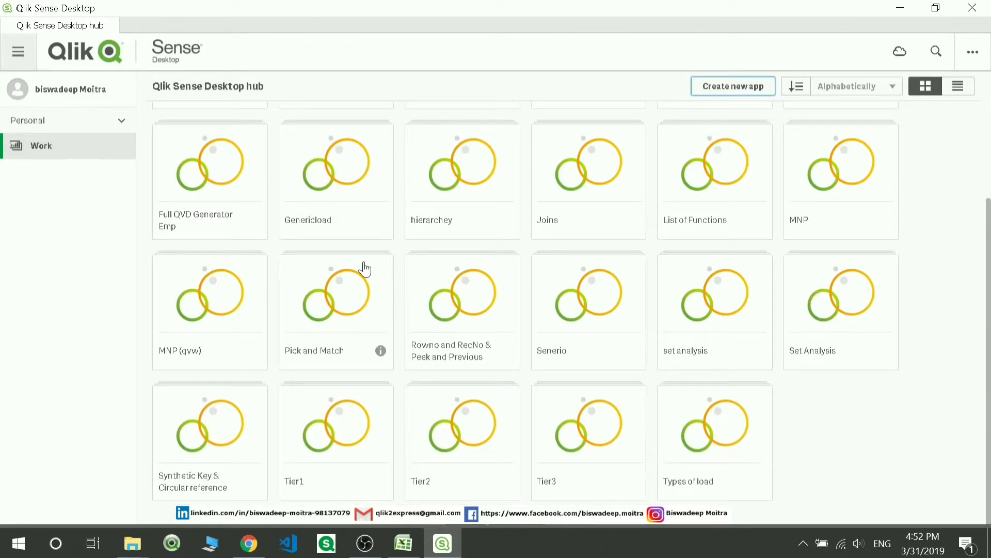
scroll(365, 269, up, 3)
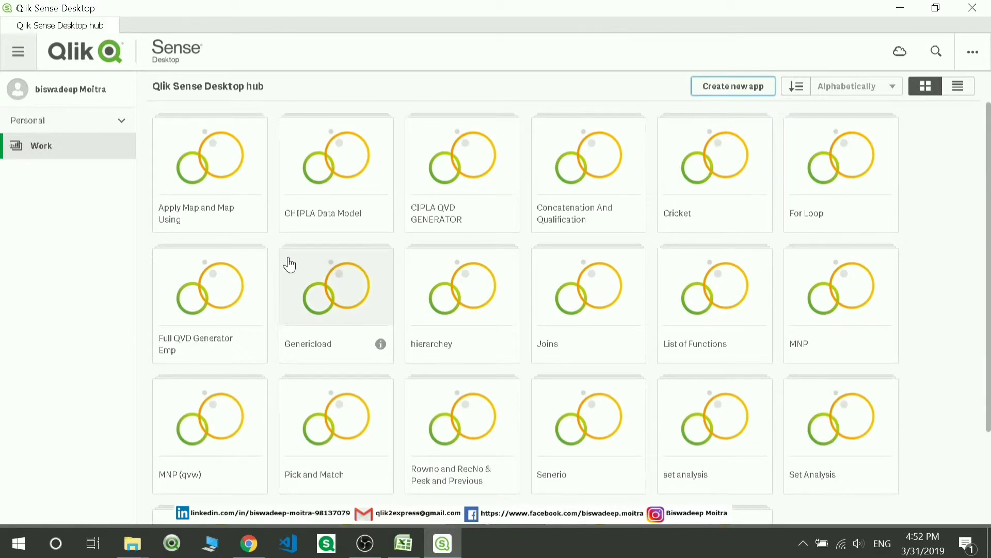
mouse_move(130, 546)
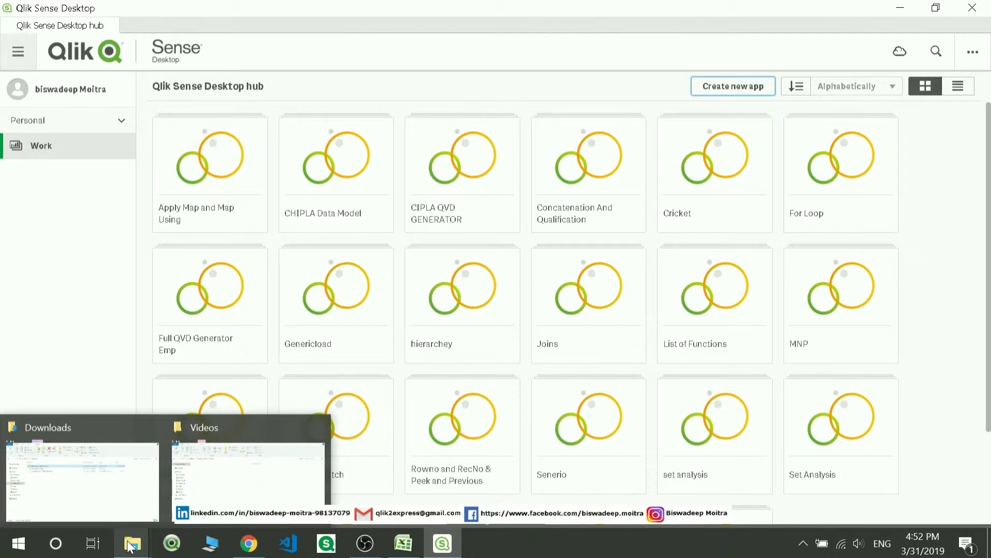
click(83, 480)
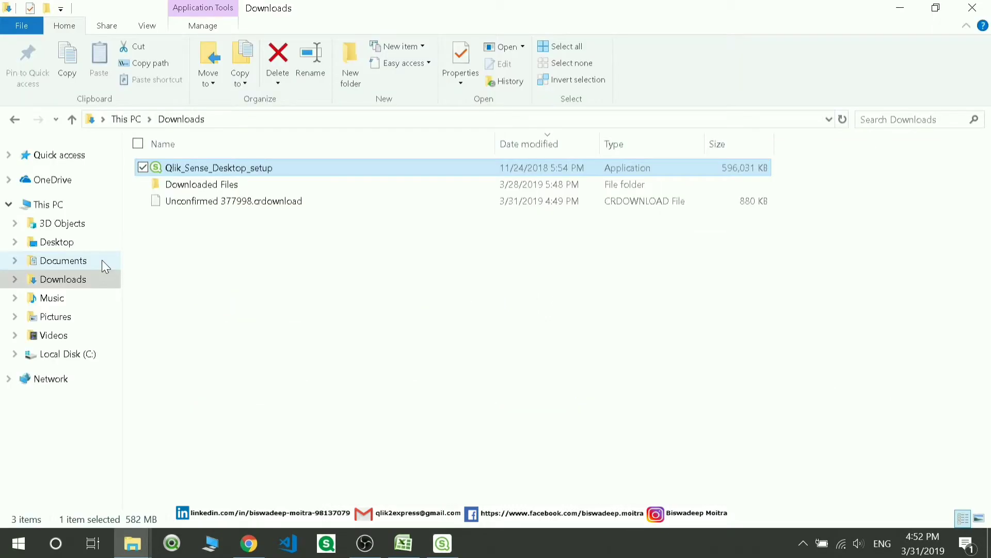
Browse Documents > Qlik > Sense > Apps to confirm My New app.qvf is listed
click(64, 262)
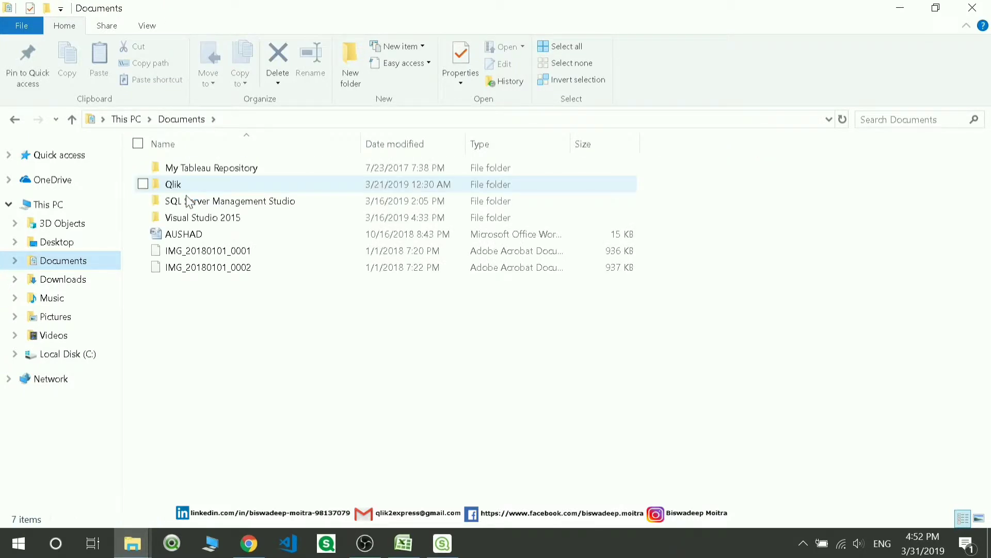
click(181, 190)
double_click(181, 190)
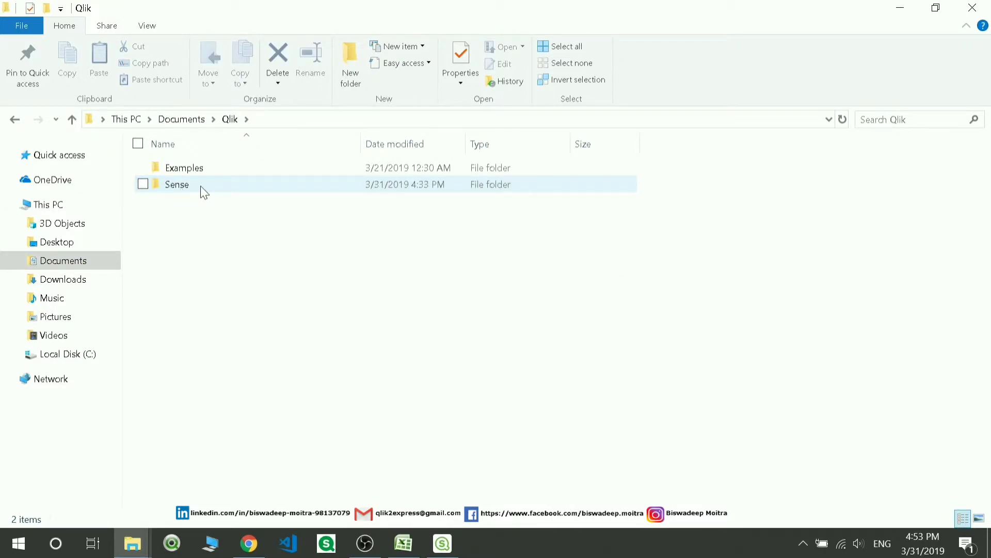
click(181, 186)
double_click(182, 187)
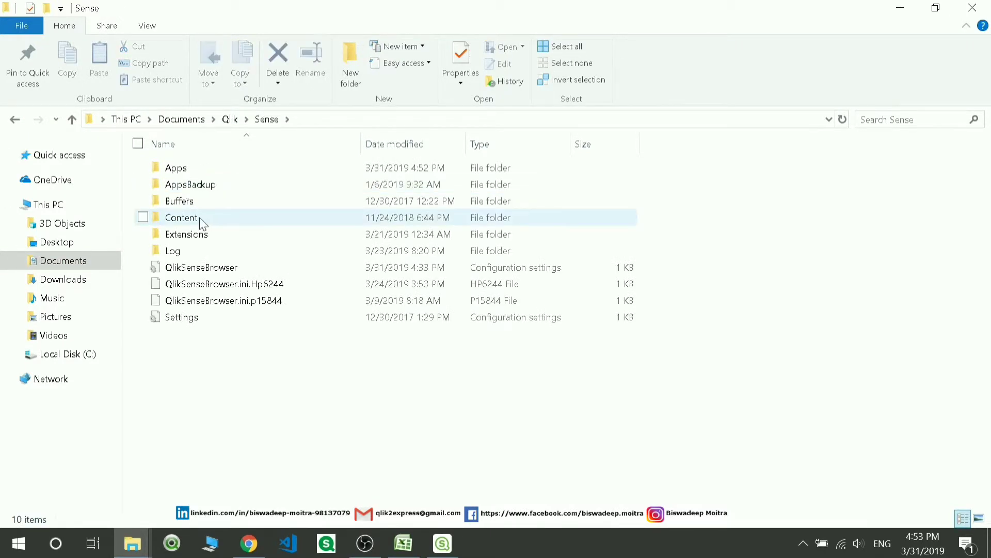
click(178, 170)
double_click(178, 170)
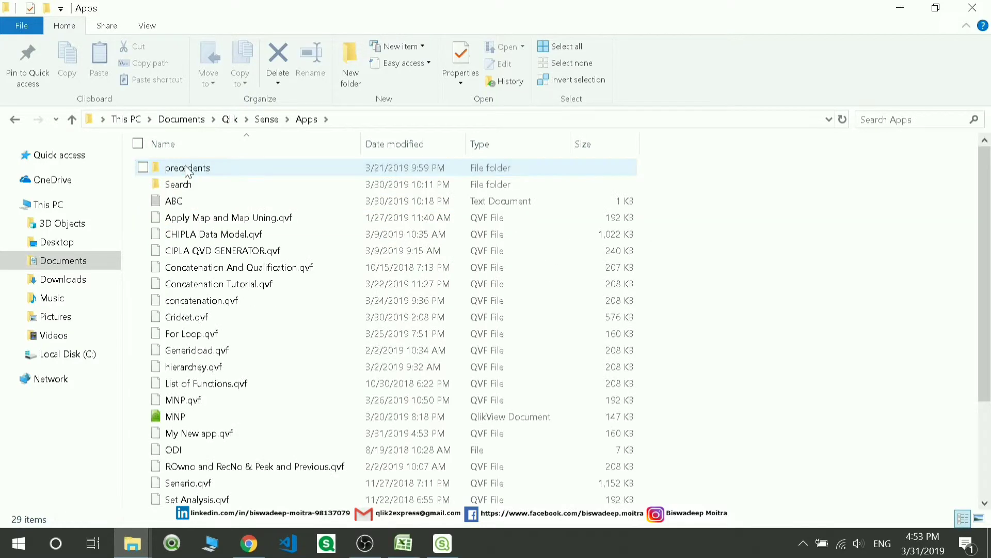
scroll(207, 334, down, 3)
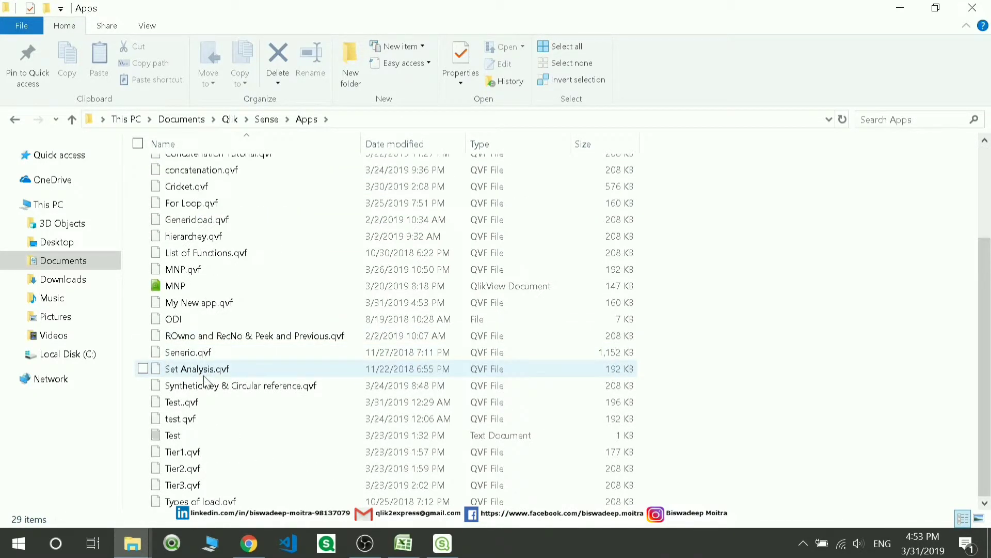
scroll(196, 310, up, 3)
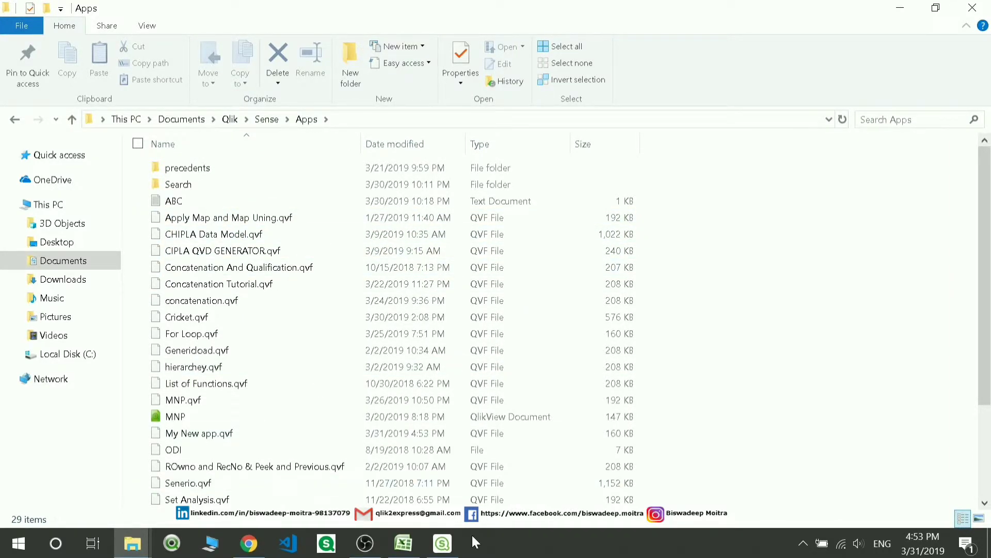
click(444, 543)
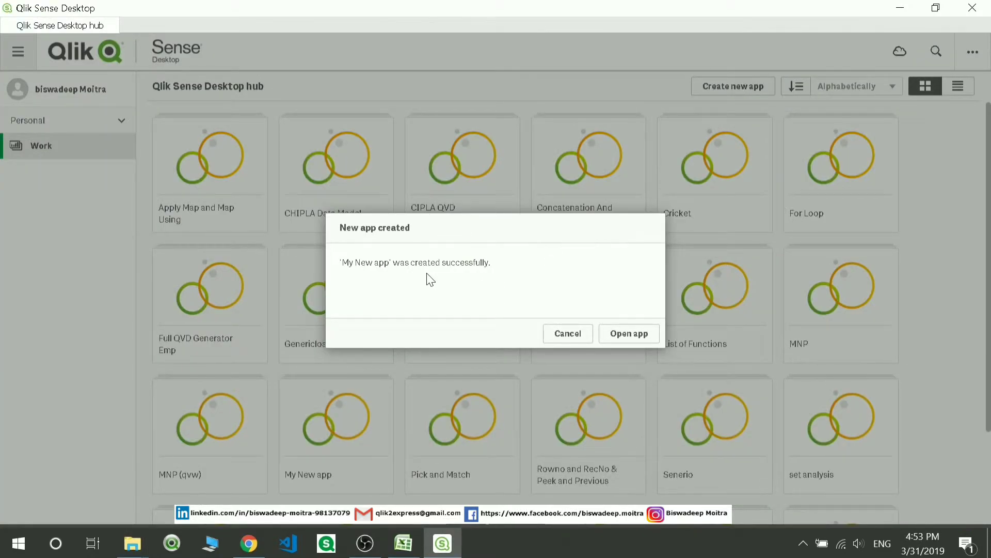
Open My New app from the 'New app created' confirmation
click(620, 336)
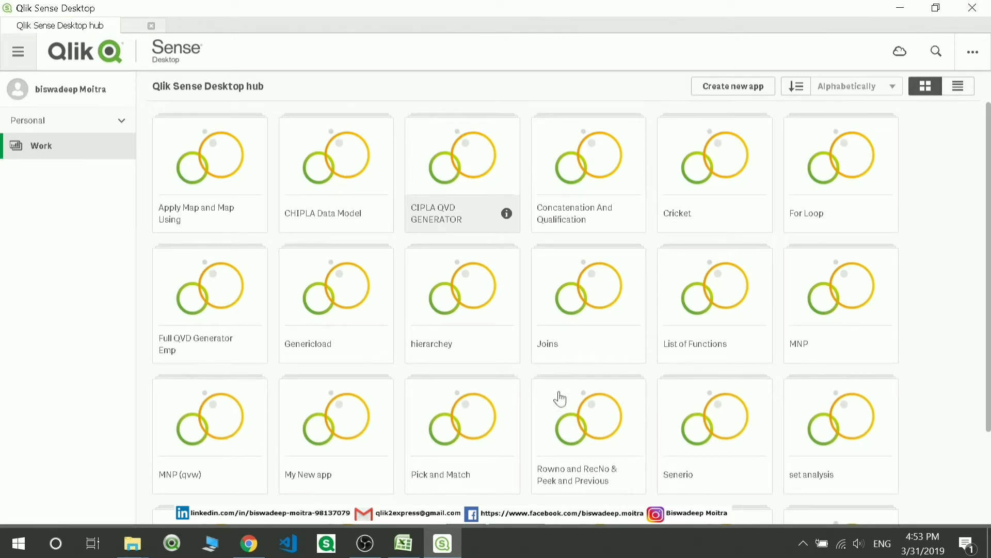
scroll(816, 383, down, 3)
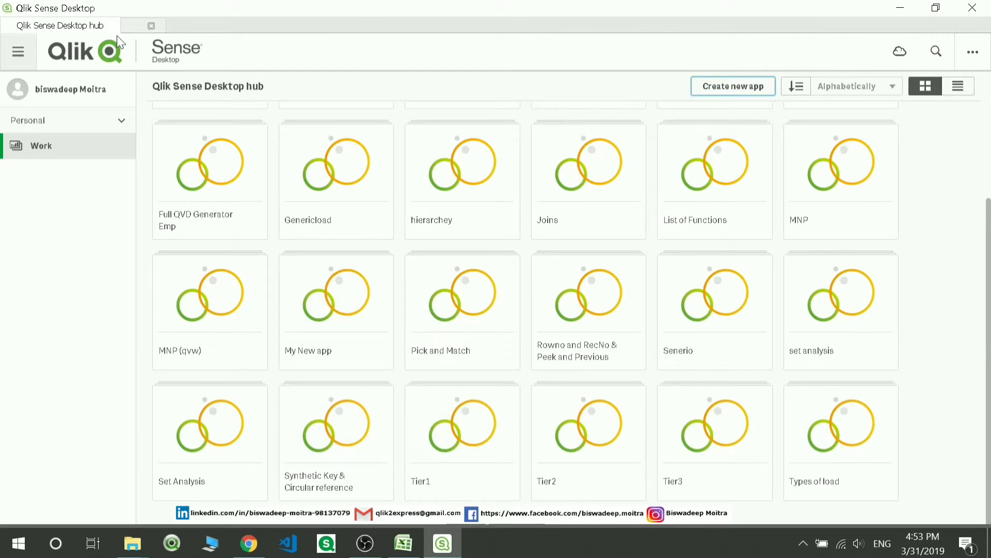
Switch to the My New app tab to show its Data page
click(140, 29)
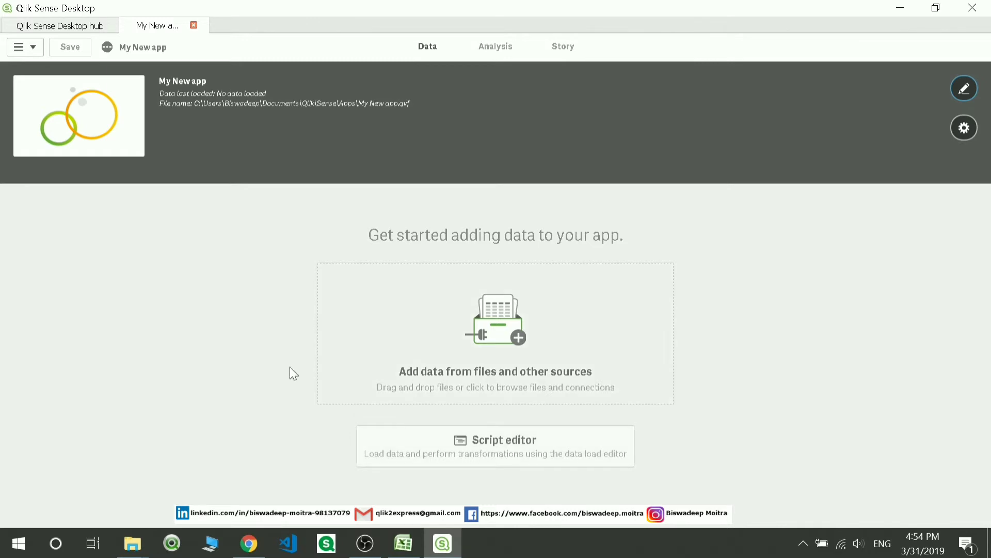
click(473, 442)
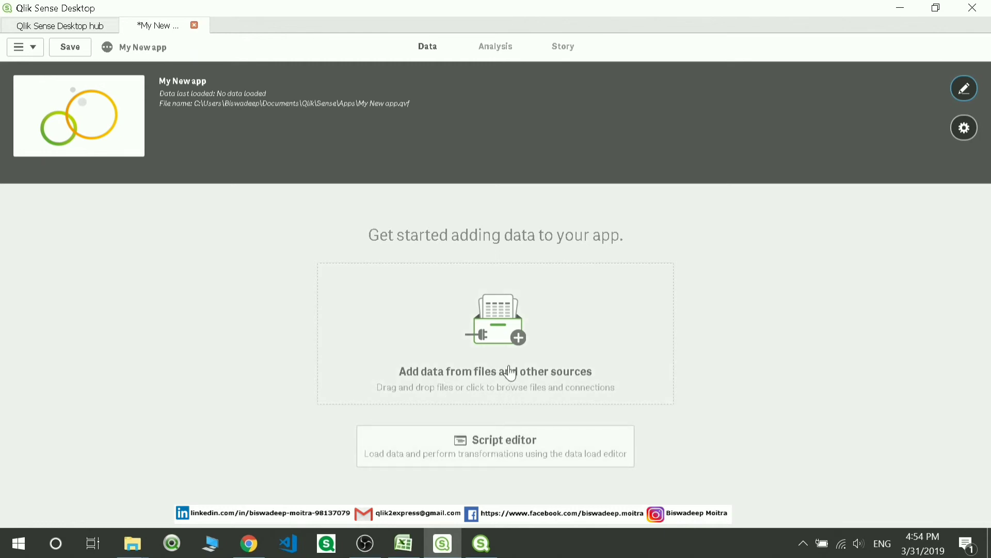
Open My New app's data load editor from the Script editor option on the Data page
click(506, 452)
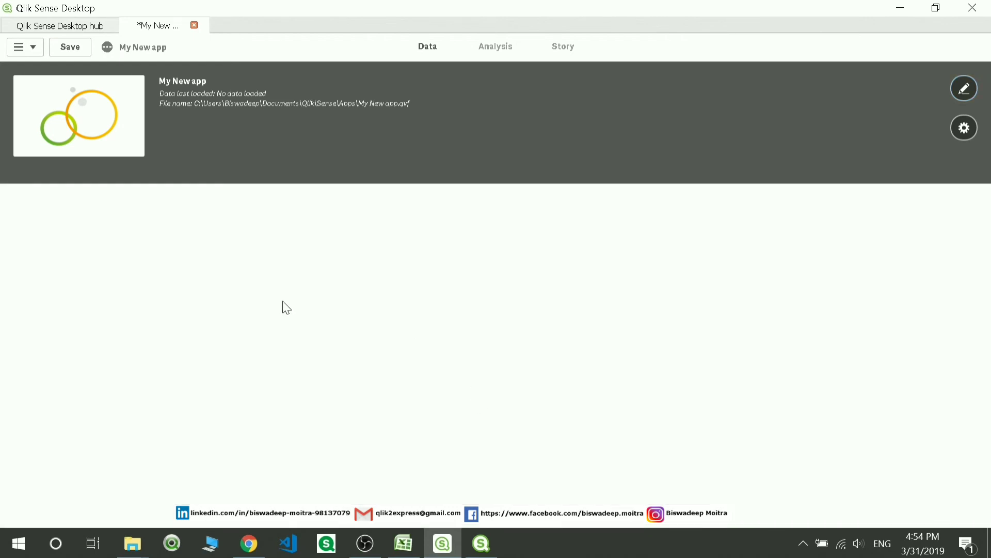